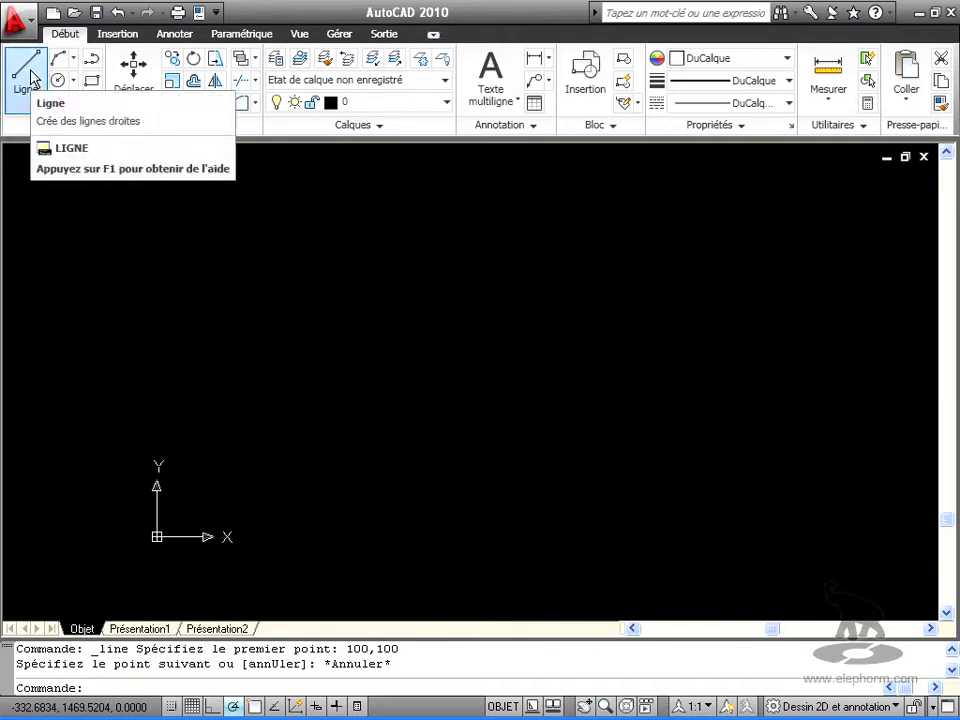
- Draw a line from absolute coordinates 100,100 to 200,200
{"action": "left_click", "coordinate": [33, 79]}
{"action": "type", "text": "100,100"}
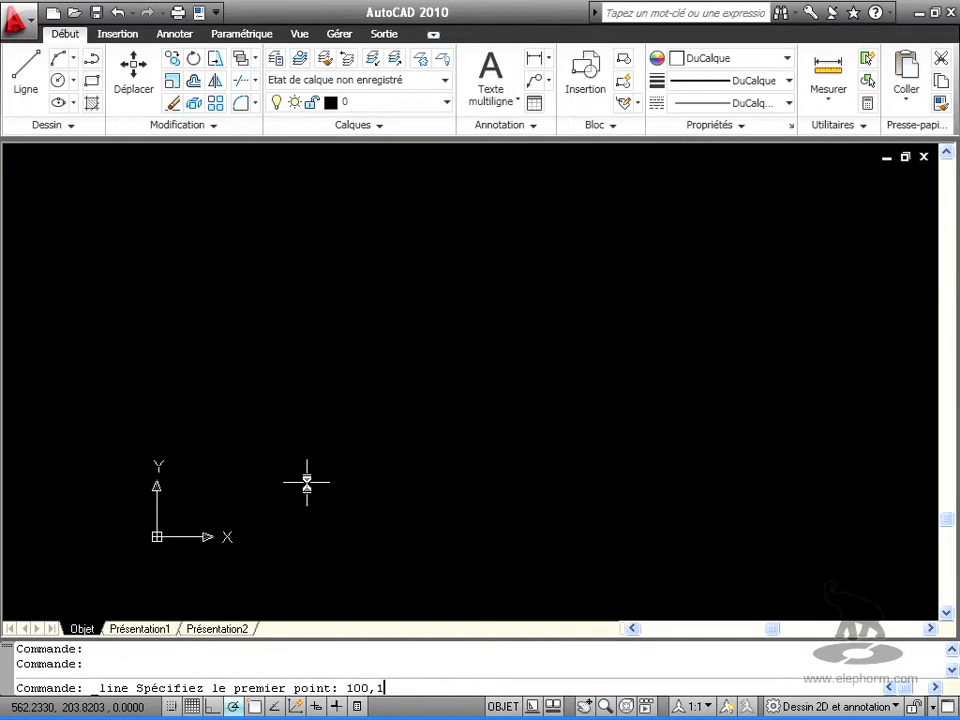
{"action": "key", "text": "Return"}
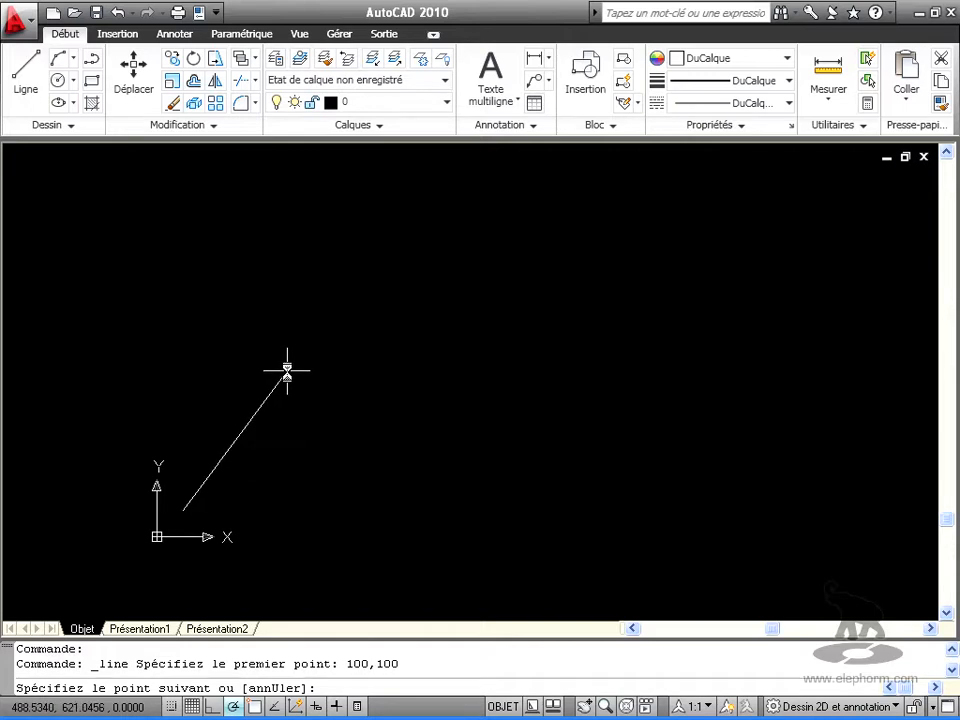
{"action": "type", "text": "200,200"}
{"action": "key", "text": "Return"}
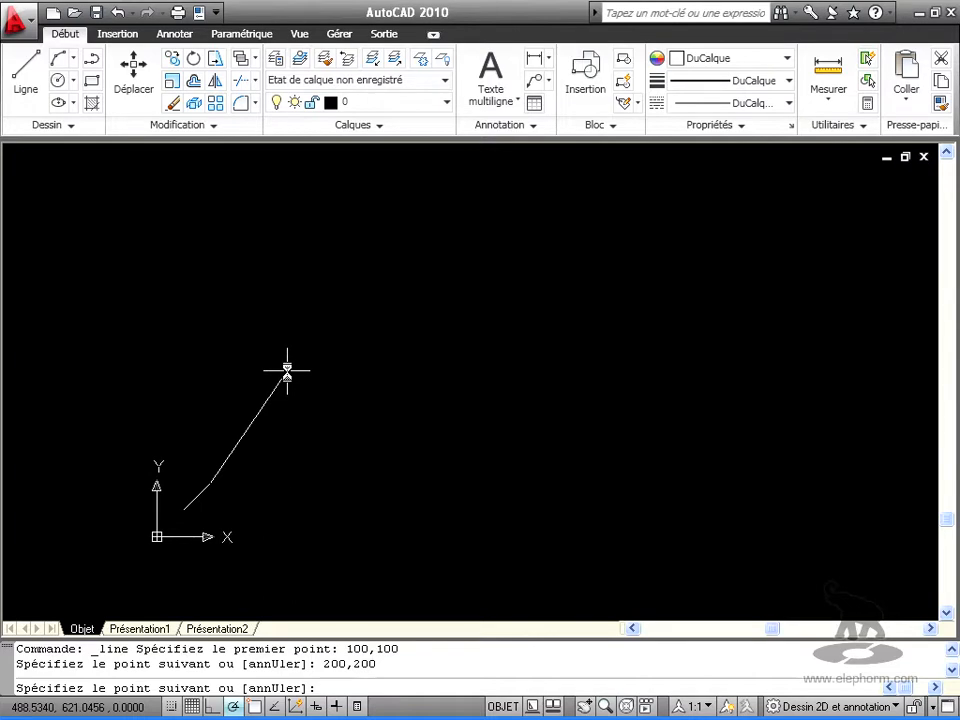
{"action": "key", "text": "Return"}
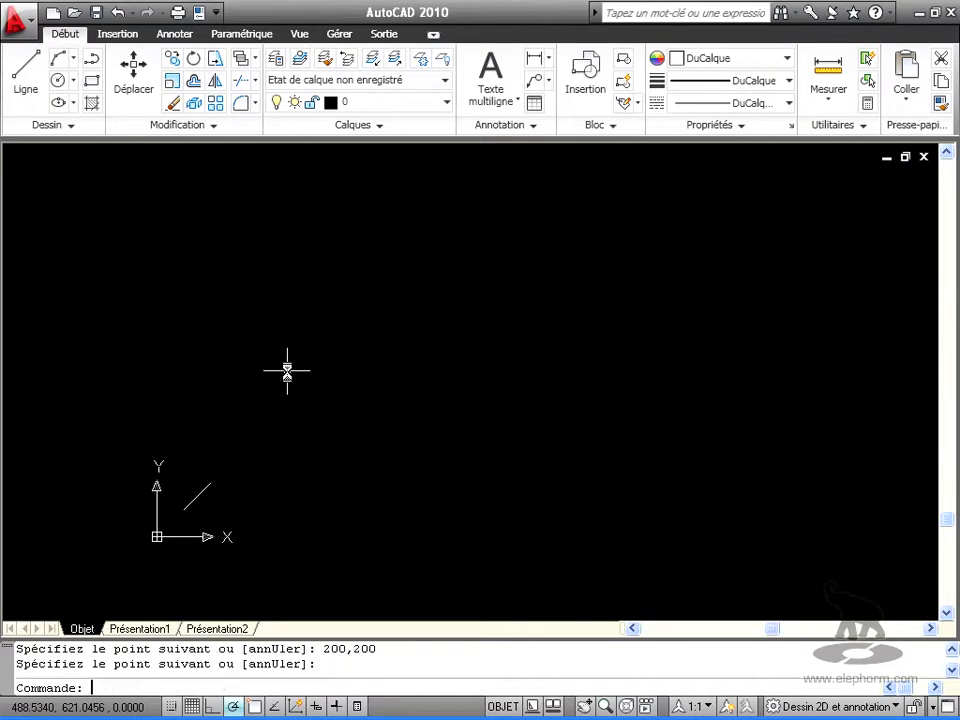
{"action": "key", "text": "Return"}
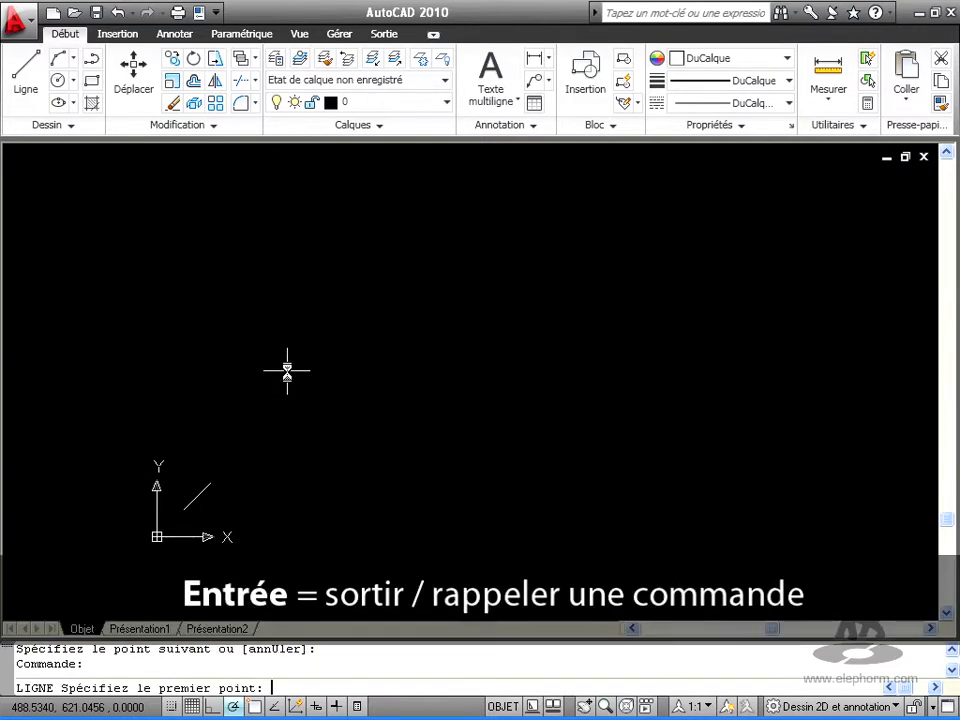
{"action": "key", "text": "Return"}
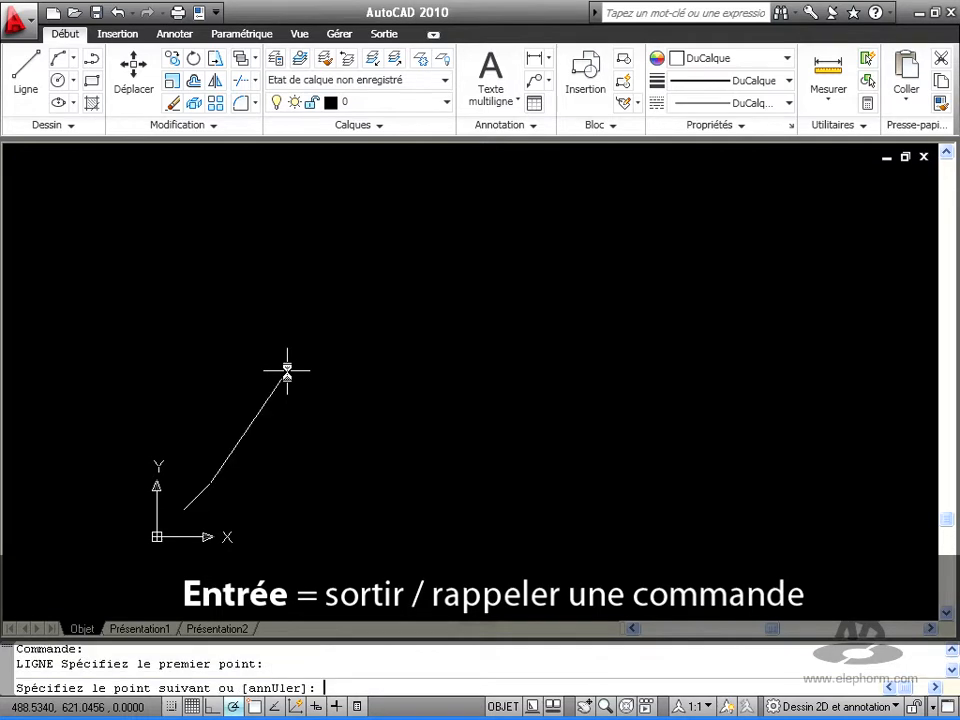
{"action": "key", "text": "Return"}
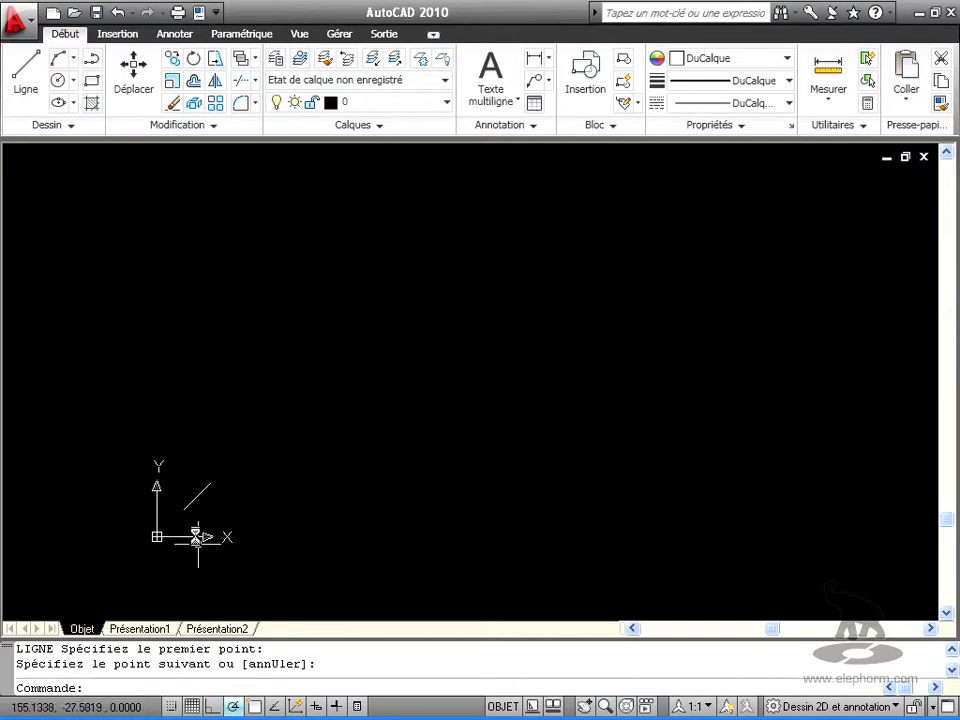
- Display the diagonal line's properties to check its start and end coordinates, length and angle, then deselect it
{"action": "scroll", "coordinate": [186, 509], "scroll_direction": "up", "scroll_amount": 3}
{"action": "scroll", "coordinate": [228, 483], "scroll_direction": "up", "scroll_amount": 2}
{"action": "middle_click_drag", "start_coordinate": [228, 482], "coordinate": [459, 353]}
{"action": "key", "text": "Return"}
{"action": "left_click", "coordinate": [455, 332]}
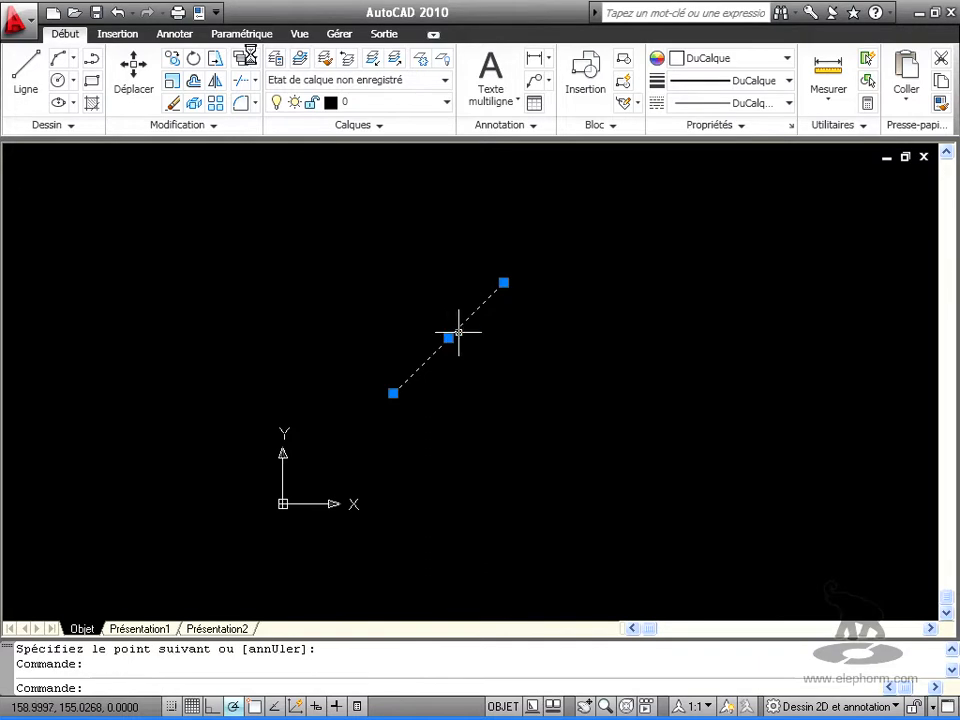
{"action": "left_click", "coordinate": [204, 15]}
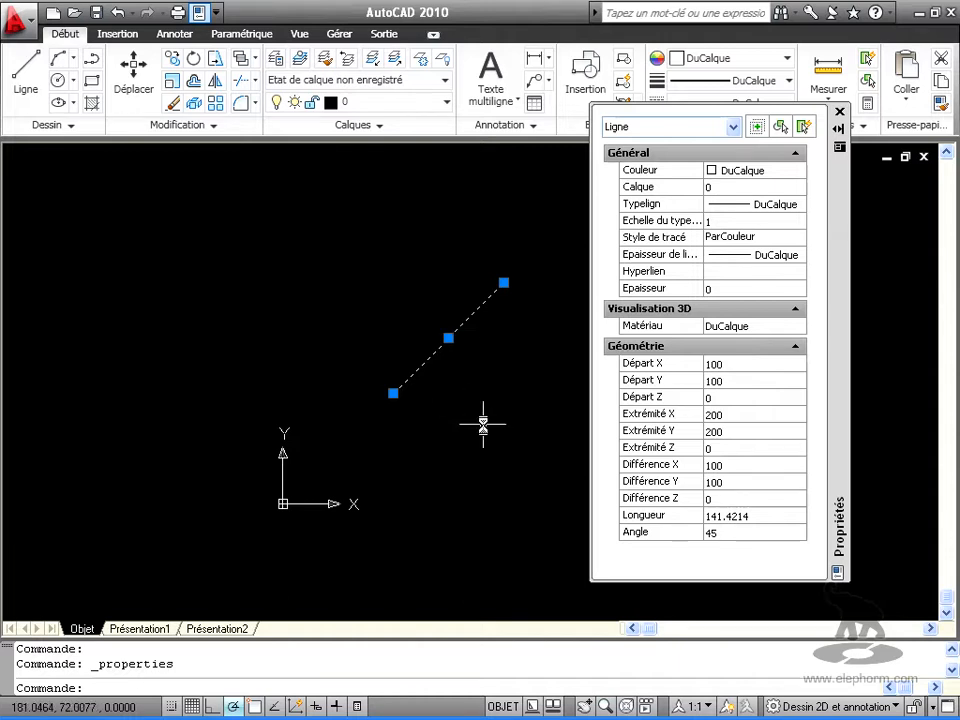
{"action": "key", "text": "Escape"}
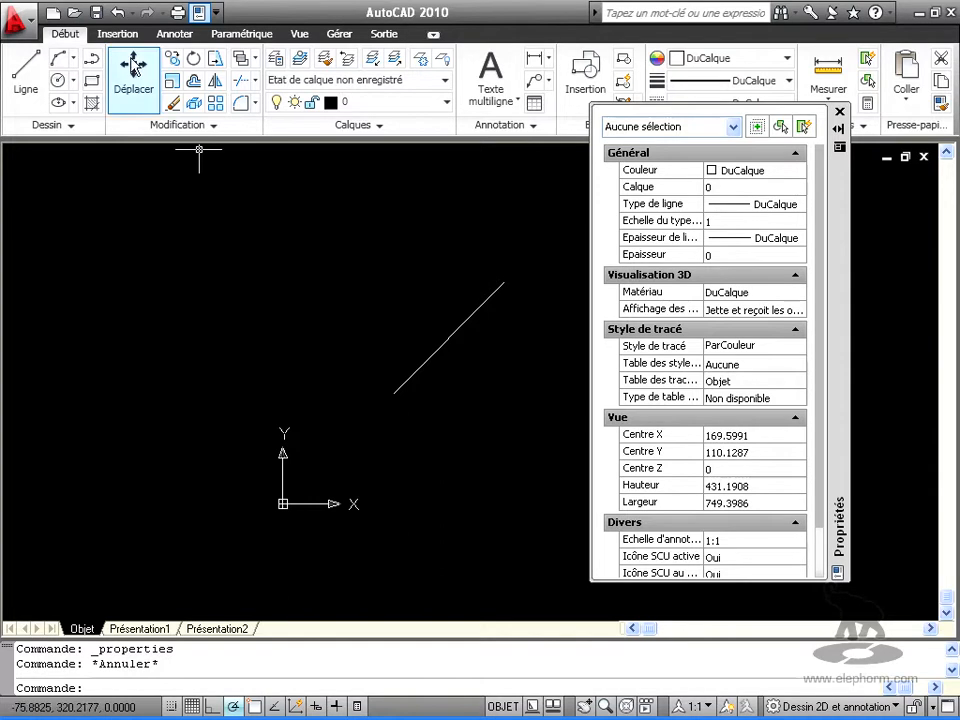
- Draw a line from absolute coordinates 100.45,200.23 to 200,200
{"action": "left_click", "coordinate": [26, 68]}
{"action": "type", "text": "100.45,"}
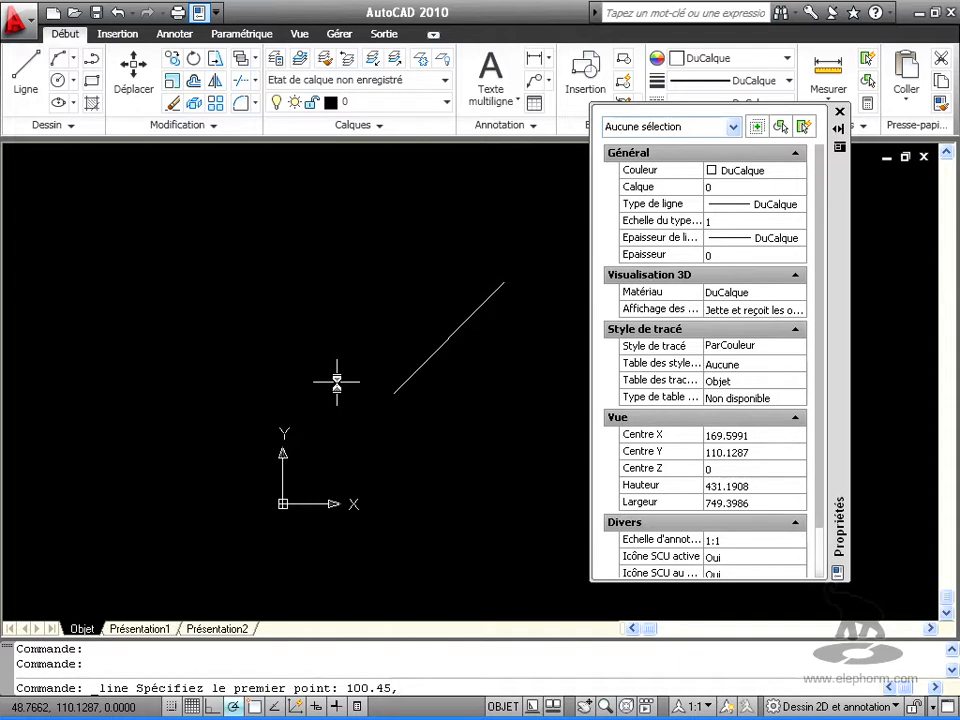
{"action": "type", "text": "200"}
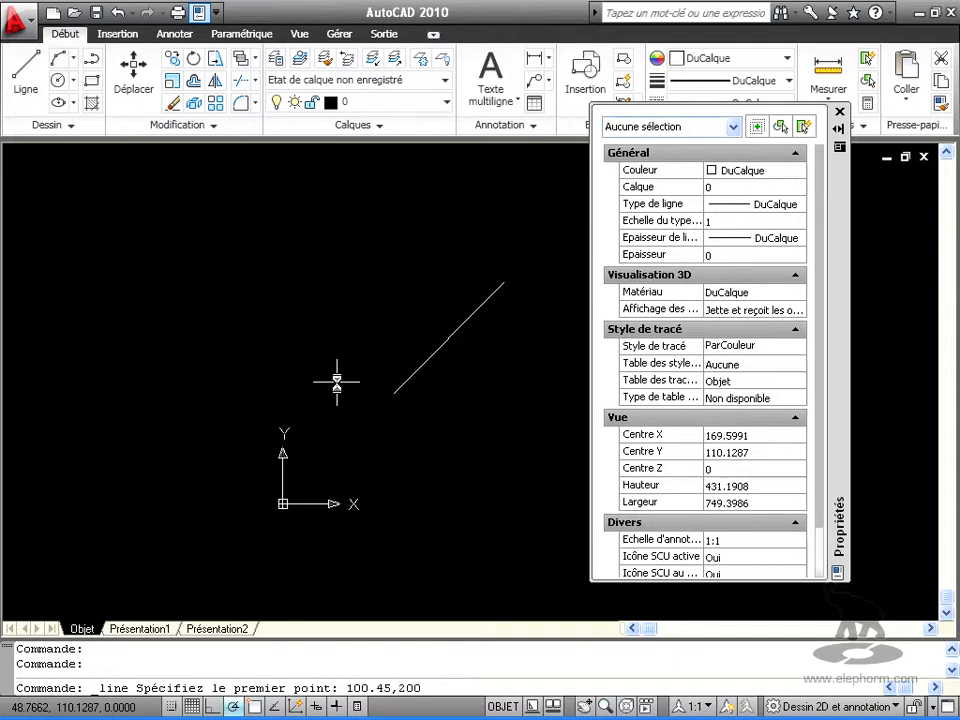
{"action": "type", "text": ".23"}
{"action": "key", "text": "Return"}
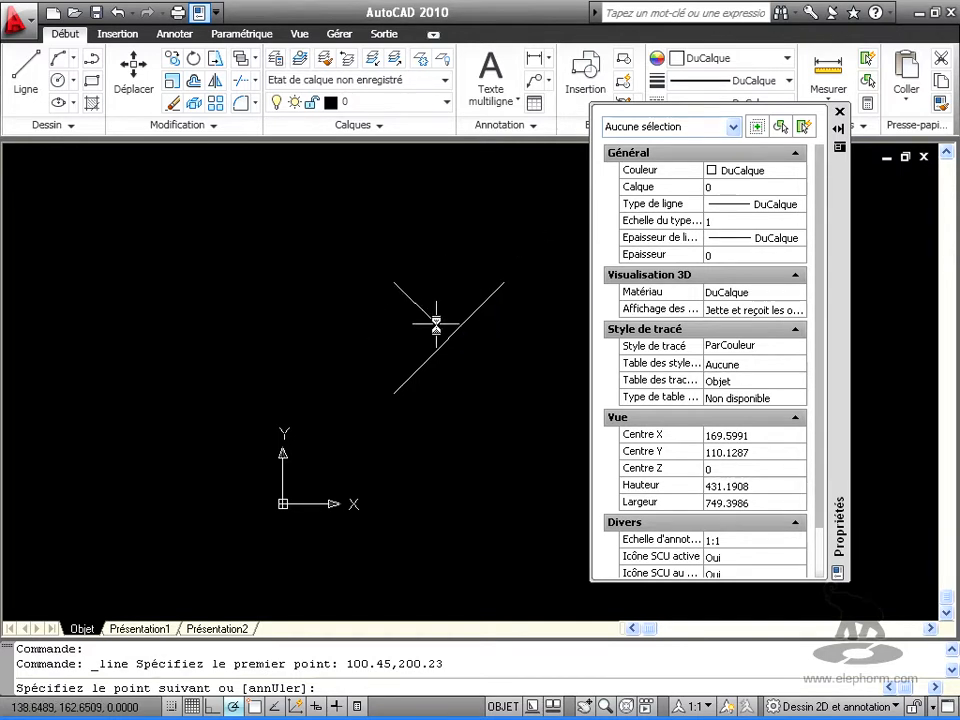
{"action": "type", "text": "200,200"}
{"action": "key", "text": "Return"}
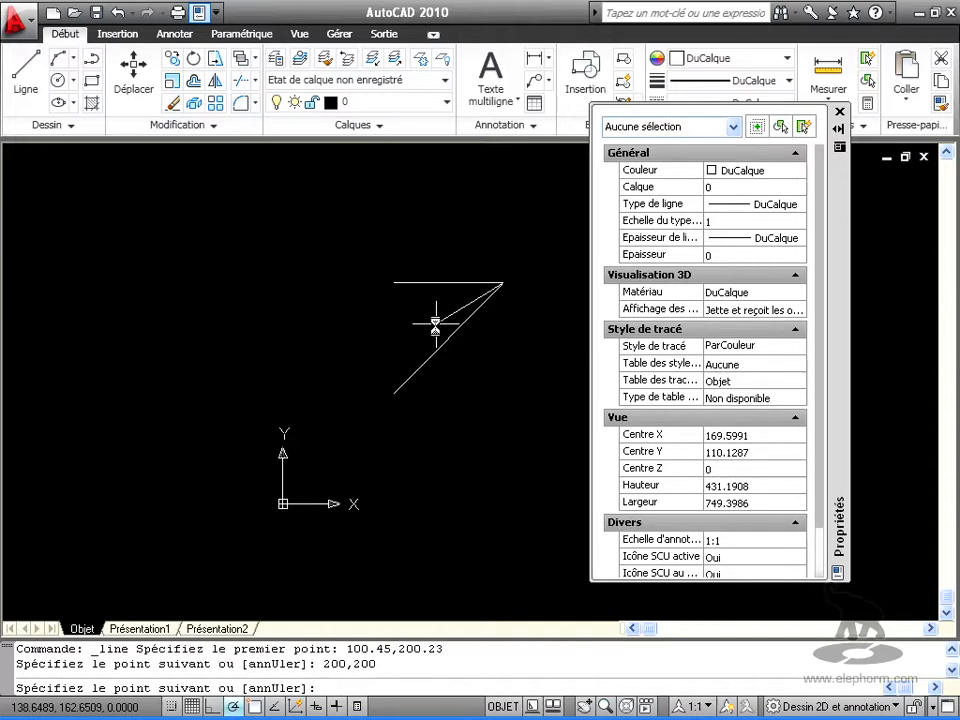
{"action": "key", "text": "Return"}
- Select the new nearly horizontal line and examine its start and end coordinates in its properties
{"action": "scroll", "coordinate": [500, 285], "scroll_direction": "up", "scroll_amount": 3}
{"action": "mouse_move", "coordinate": [452, 336]}
{"action": "middle_mouse_down"}
{"action": "mouse_move", "coordinate": [469, 240]}
{"action": "mouse_move", "coordinate": [441, 287]}
{"action": "middle_mouse_up"}
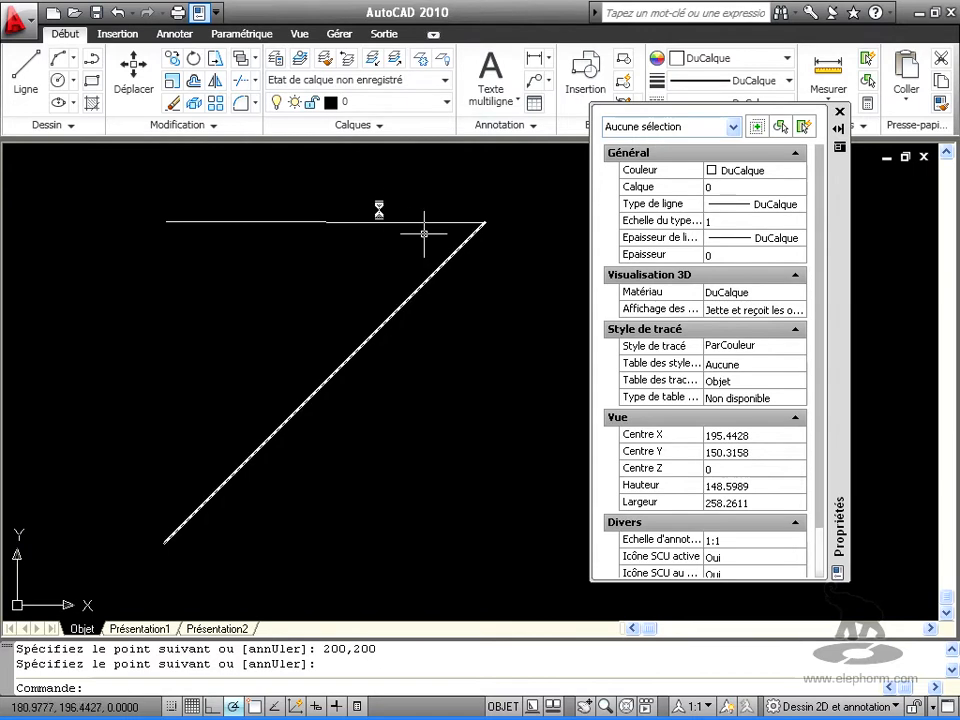
{"action": "left_click", "coordinate": [369, 222]}
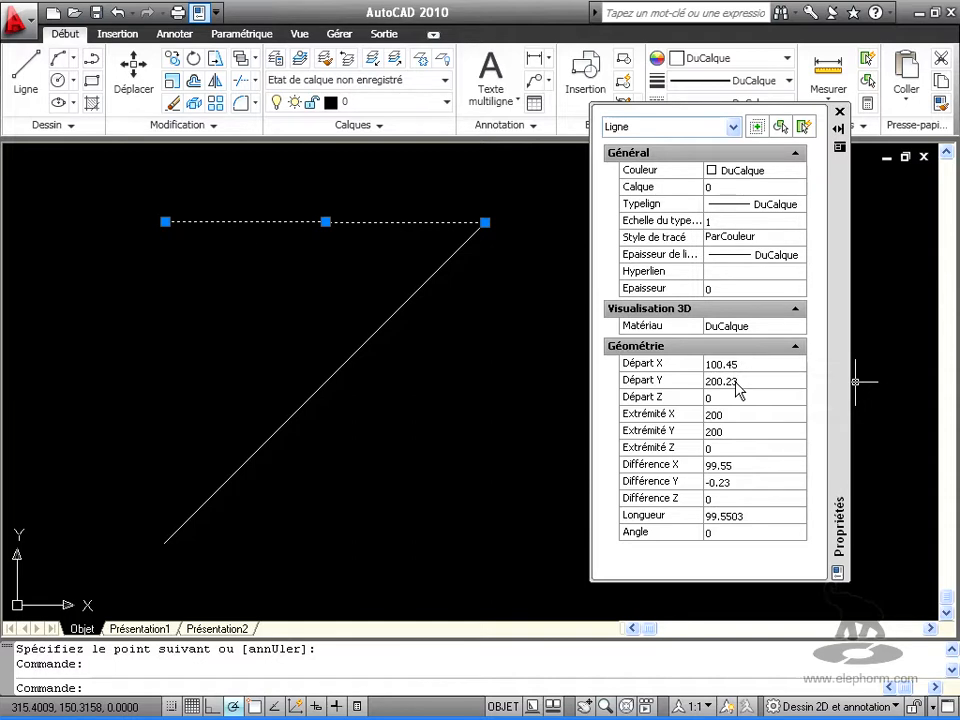
- Turn off polar tracking, clear the line selection and close the properties palette
{"action": "left_click", "coordinate": [233, 707]}
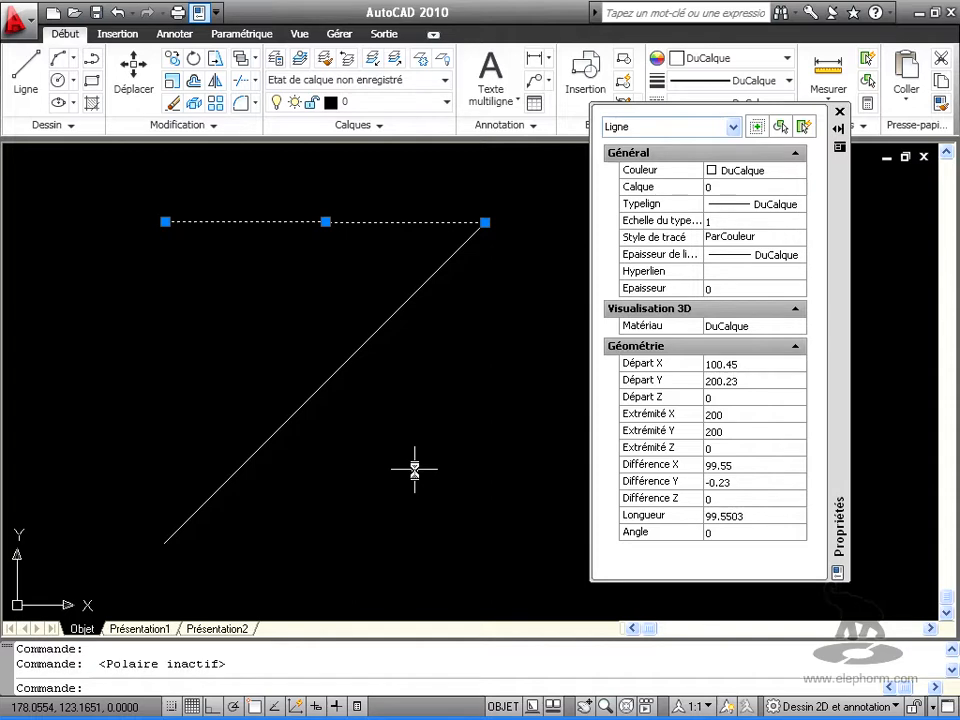
{"action": "key", "text": "Escape"}
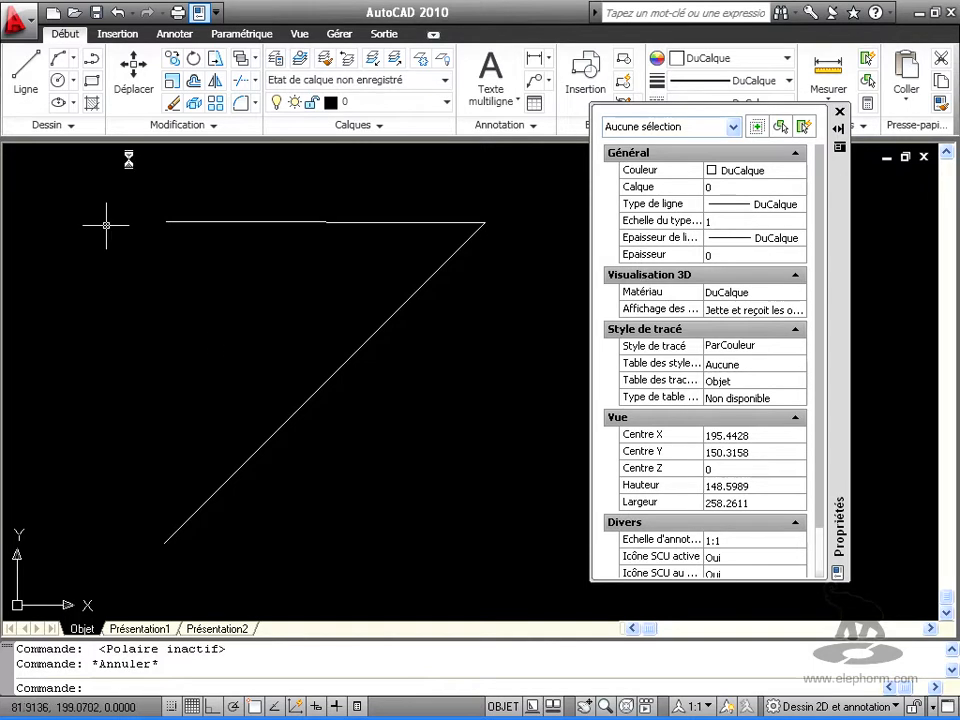
{"action": "left_click", "coordinate": [840, 111]}
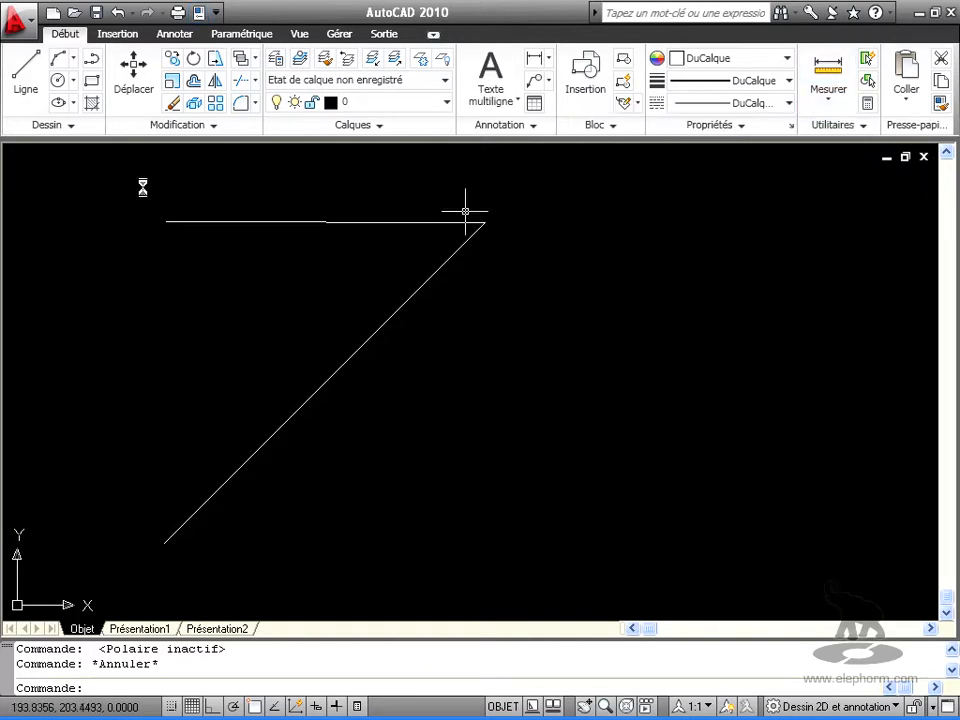
{"action": "left_click", "coordinate": [22, 78]}
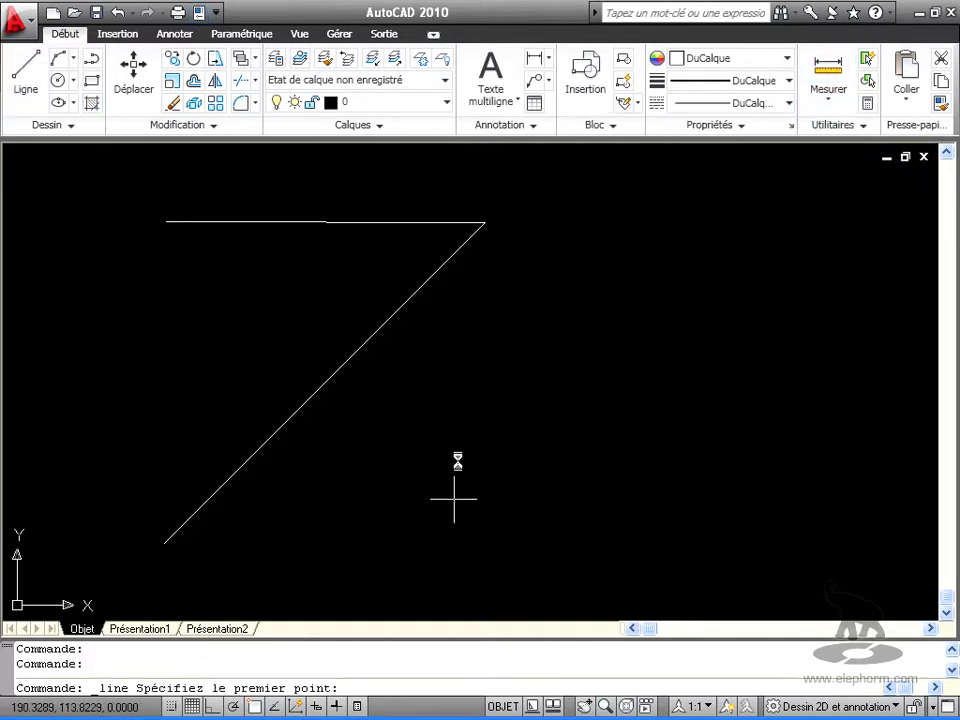
{"action": "left_click", "coordinate": [460, 362]}
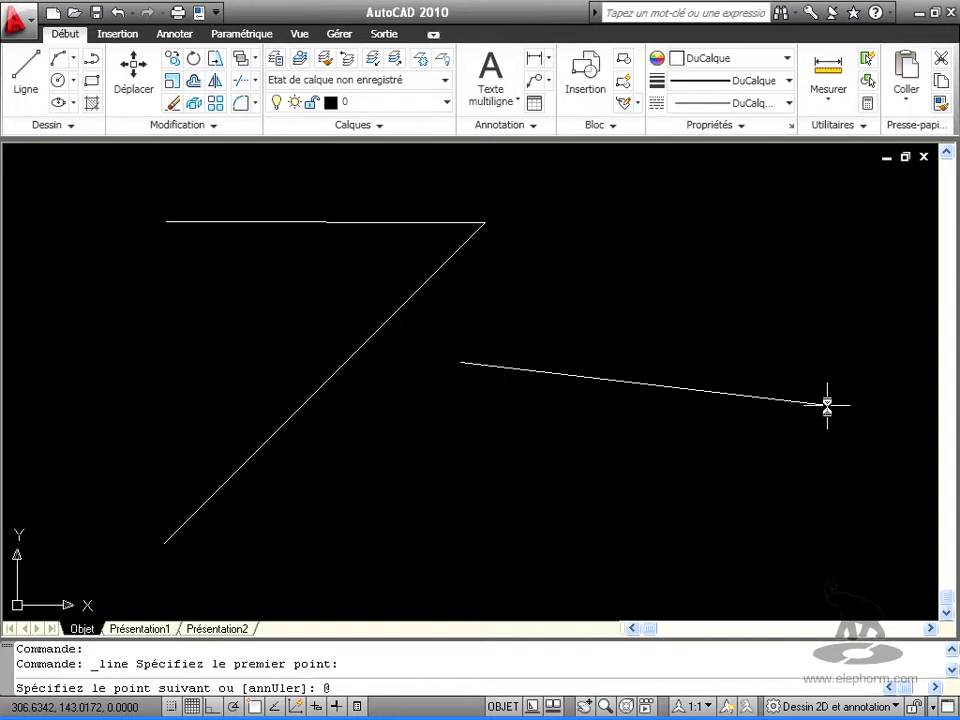
{"action": "type", "text": "100,0"}
{"action": "key", "text": "Return"}
{"action": "key", "text": "Return"}
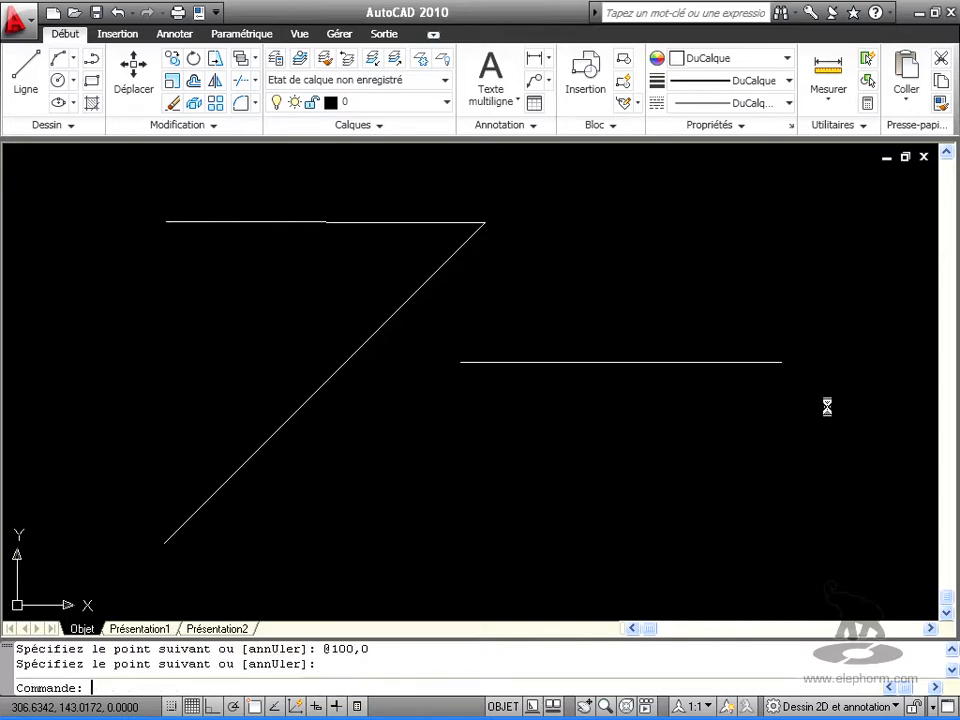
- Check the new horizontal line's X and Y differences and length in its properties, then close the palette and deselect the line
{"action": "left_click", "coordinate": [659, 363]}
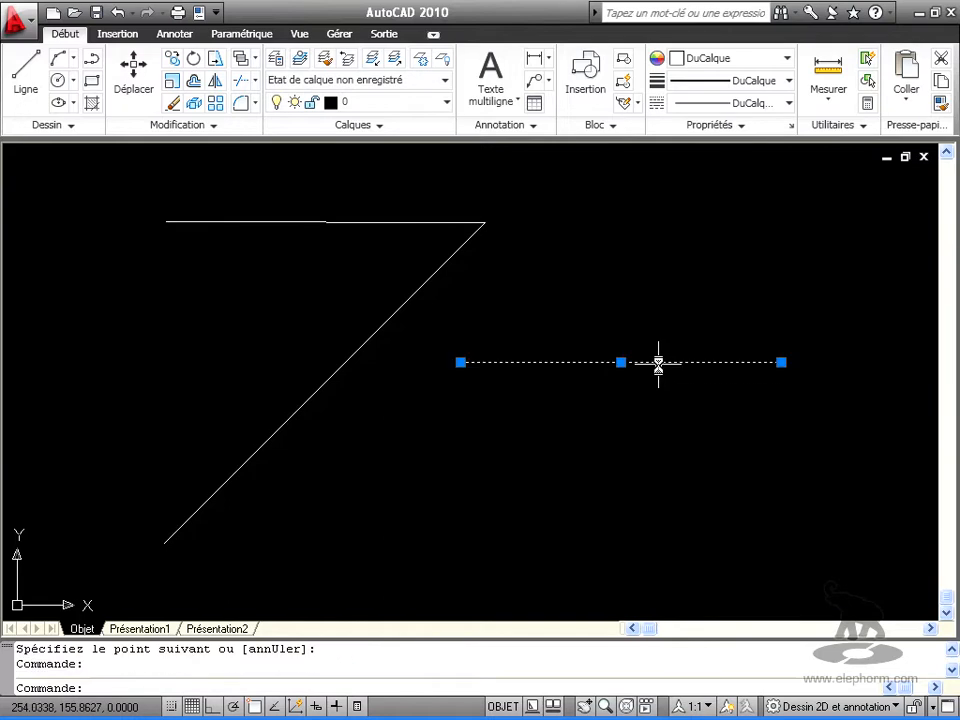
{"action": "left_click", "coordinate": [199, 12]}
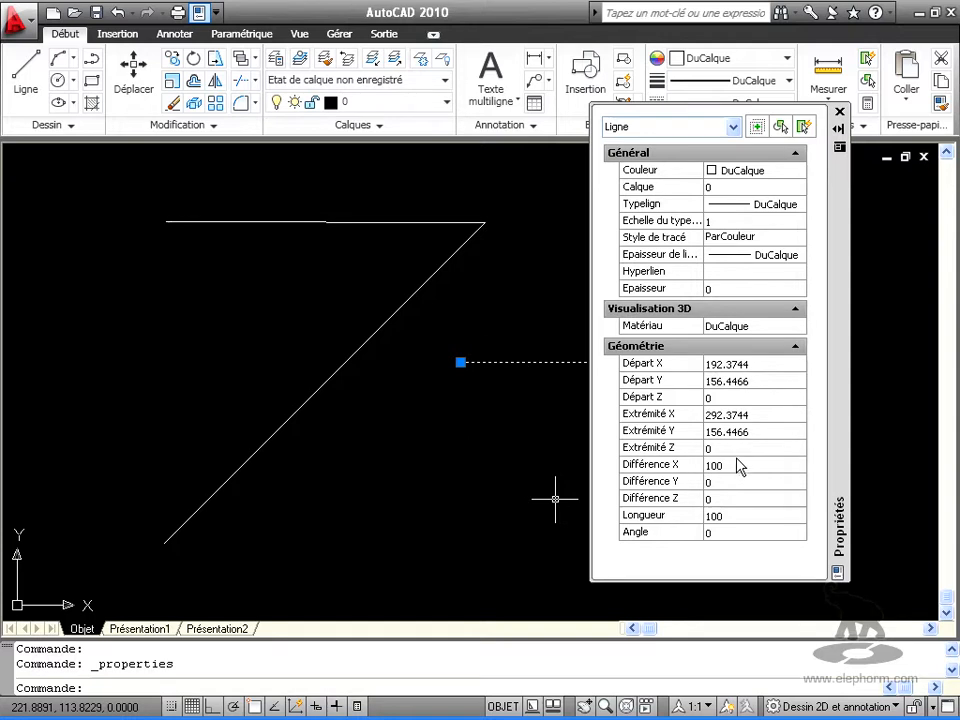
{"action": "left_click", "coordinate": [840, 114]}
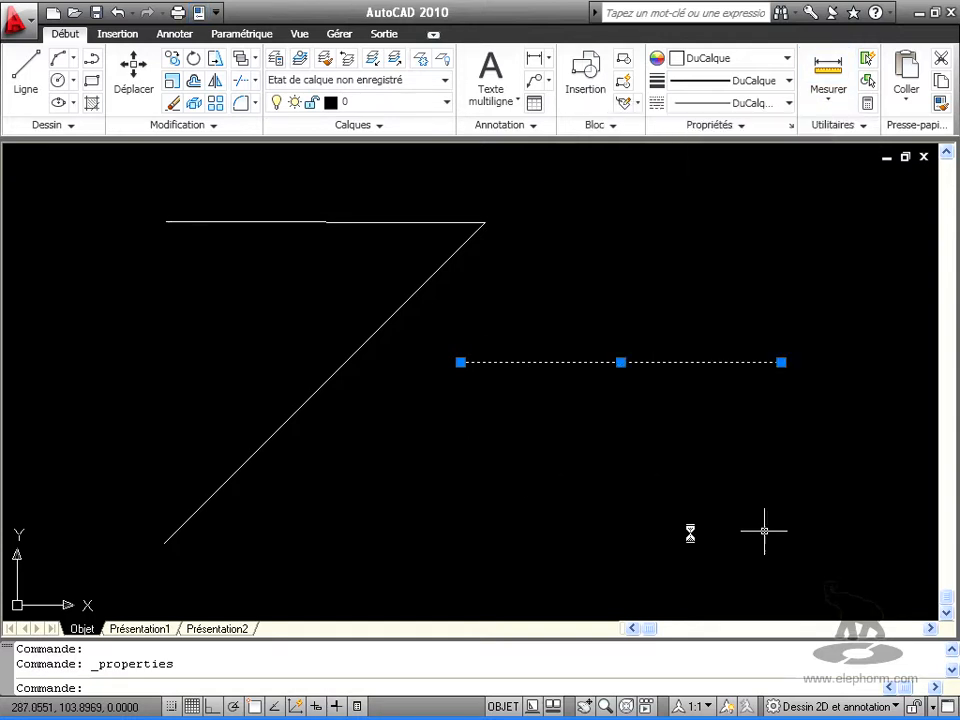
{"action": "key", "text": "Escape"}
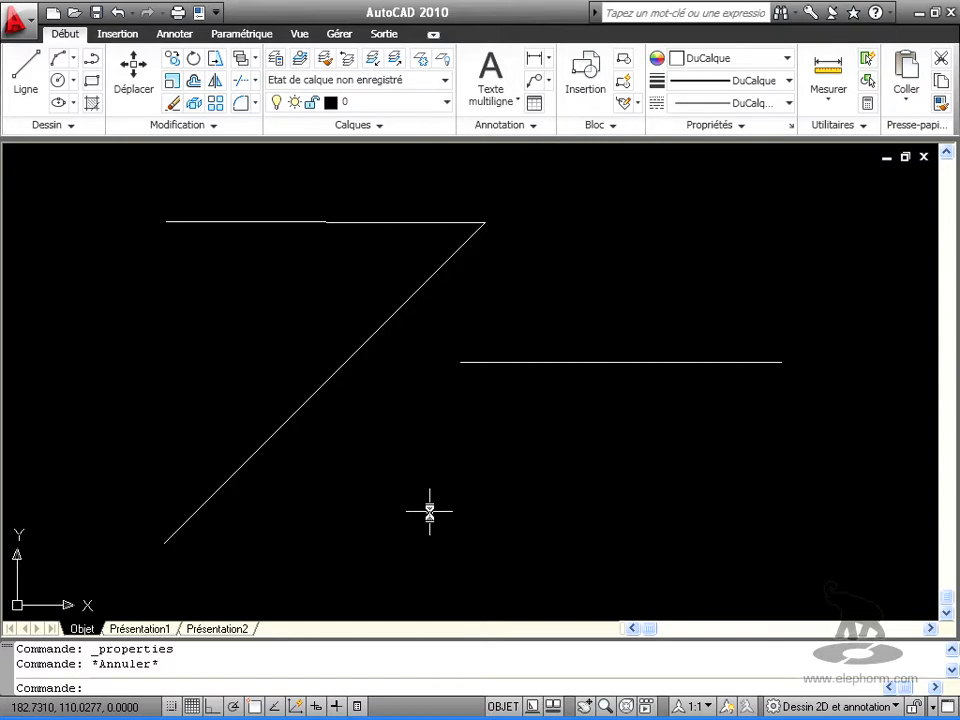
{"action": "left_click", "coordinate": [26, 78]}
{"action": "left_click", "coordinate": [409, 494]}
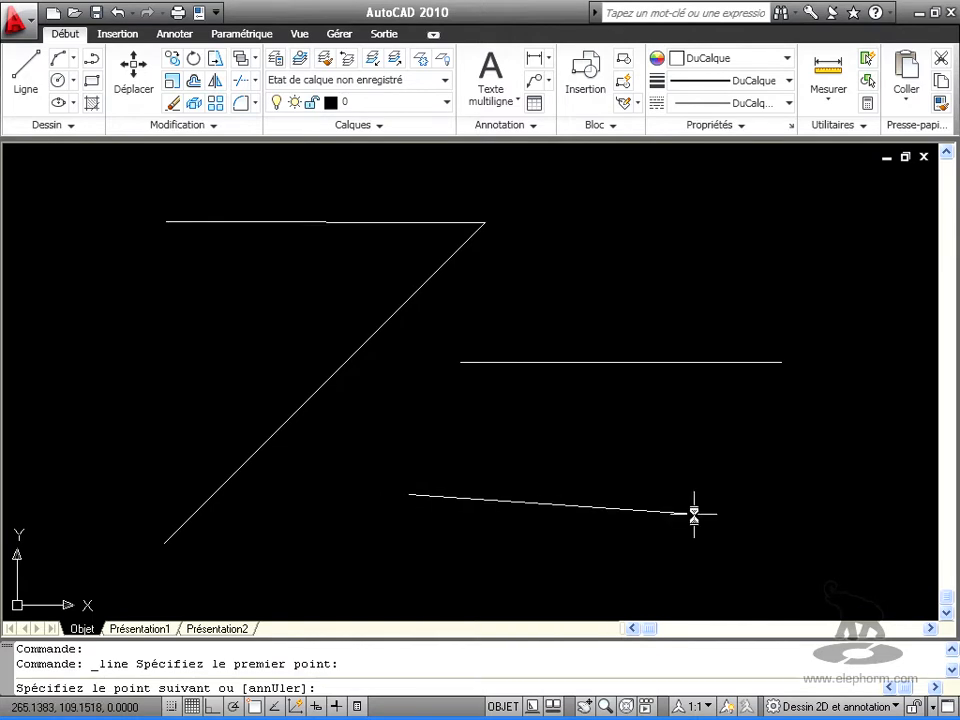
{"action": "type", "text": "@100,0"}
{"action": "key", "text": "Return"}
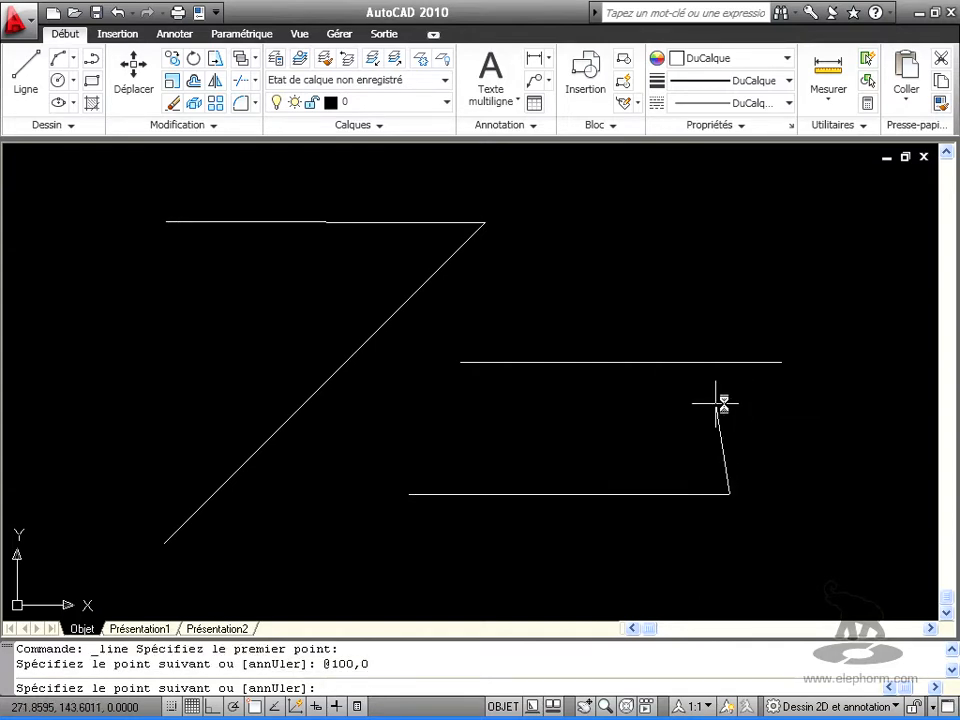
{"action": "type", "text": "@"}
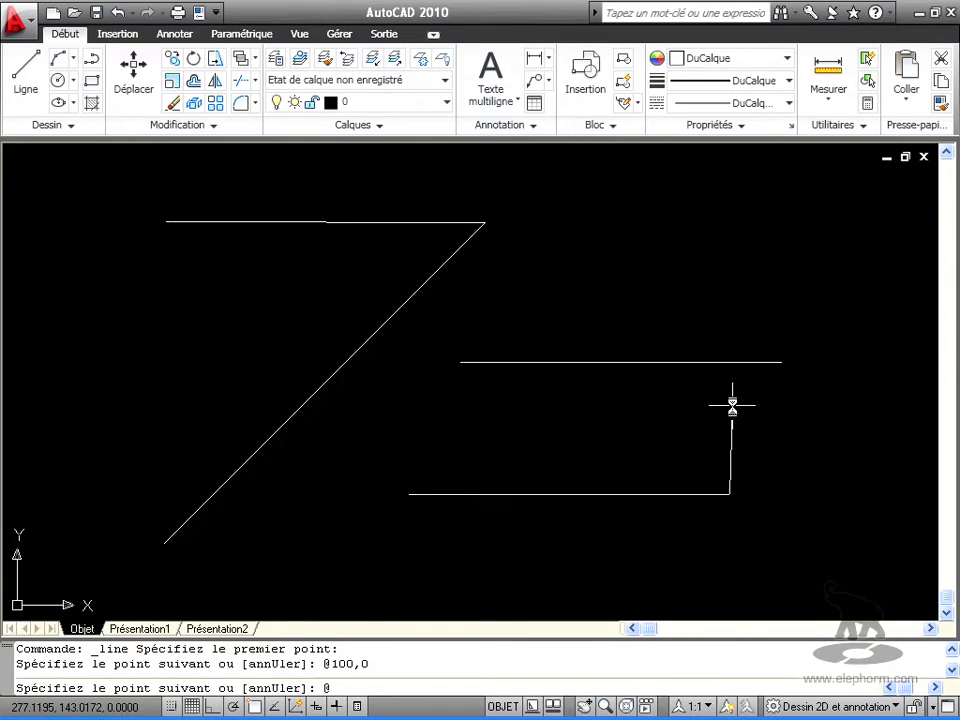
{"action": "type", "text": "0,10"}
{"action": "key", "text": "Return"}
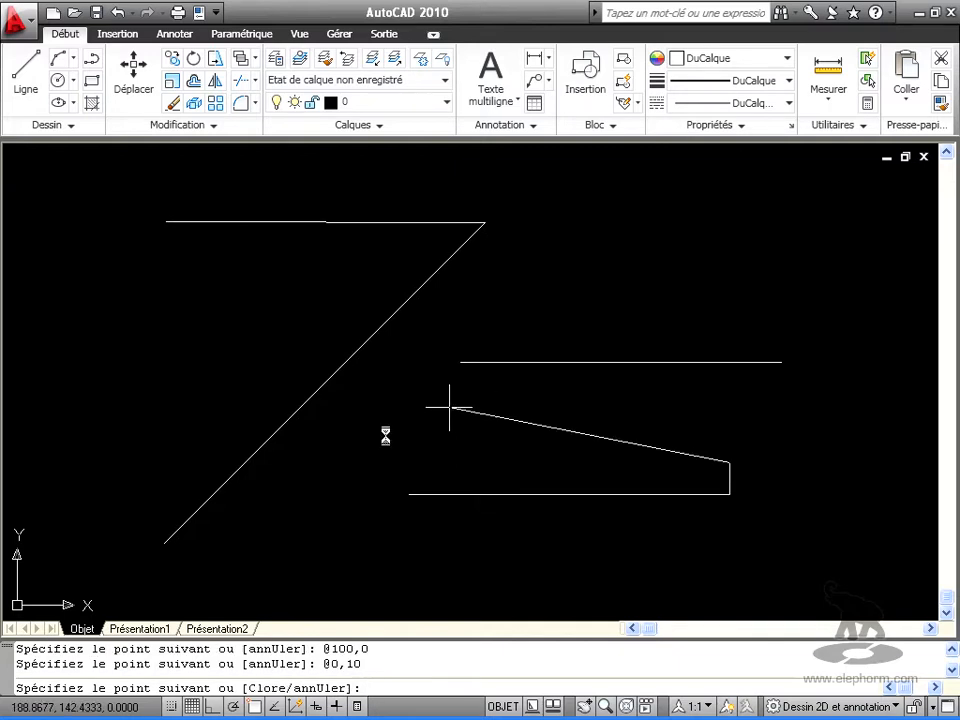
{"action": "type", "text": "@"}
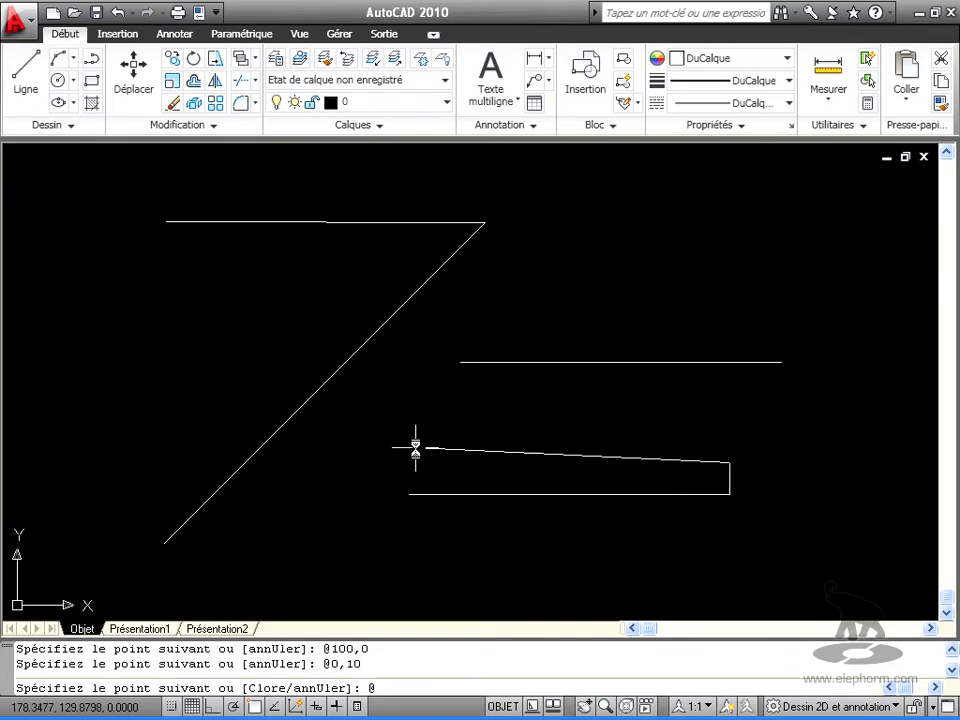
{"action": "type", "text": "-100,0"}
{"action": "key", "text": "Return"}
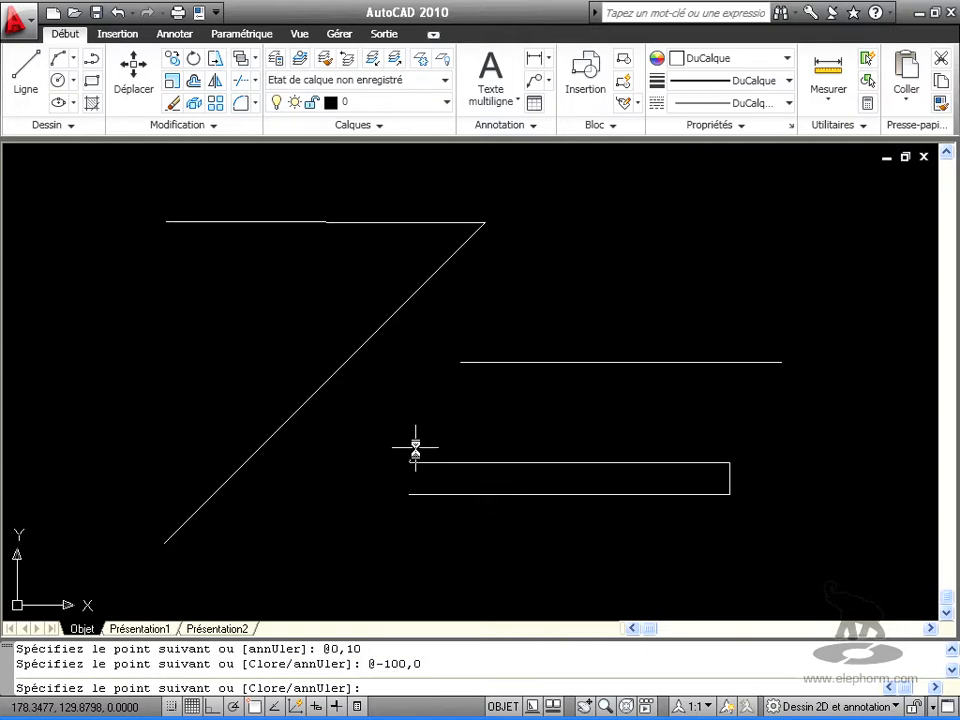
{"action": "type", "text": "@0,-10"}
{"action": "key", "text": "Return"}
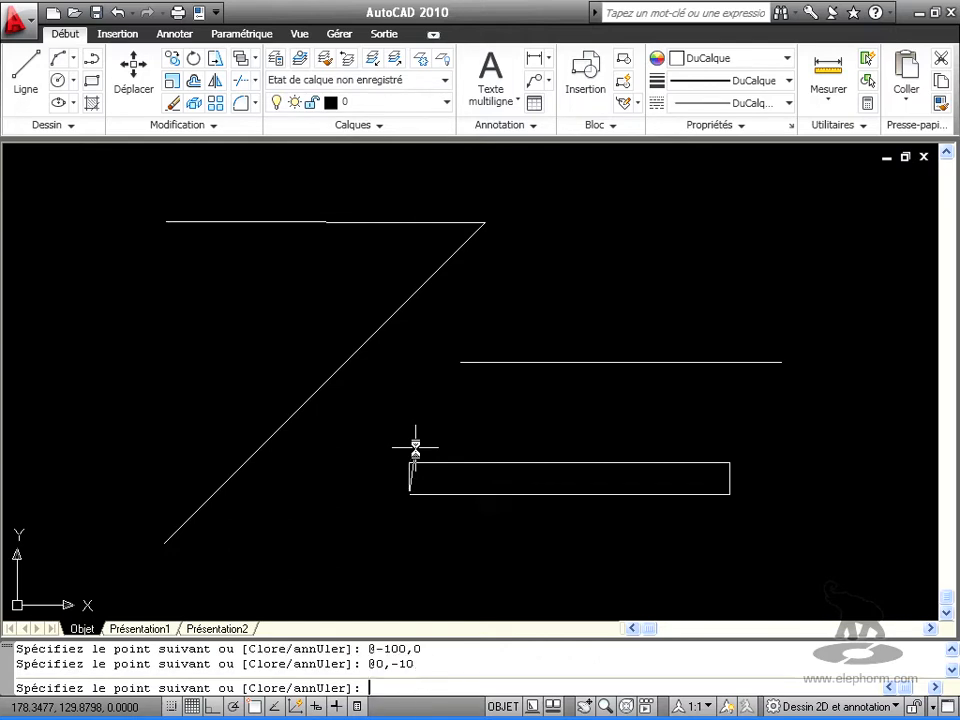
{"action": "key", "text": "Return"}
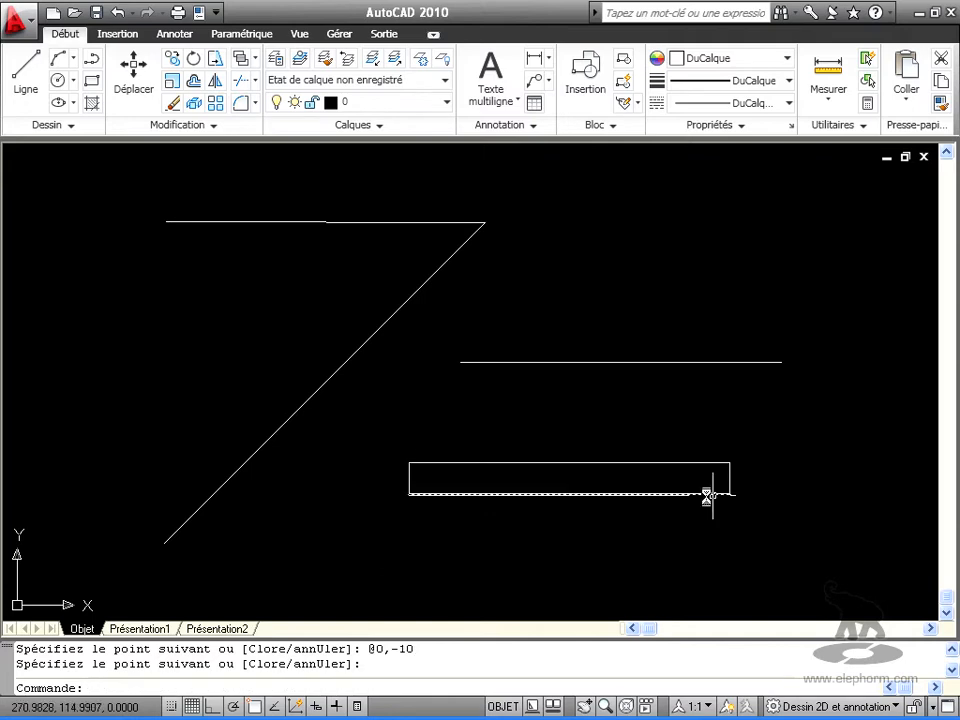
{"action": "scroll", "coordinate": [706, 497], "scroll_direction": "up", "scroll_amount": 5}
{"action": "scroll", "coordinate": [536, 506], "scroll_direction": "down", "scroll_amount": 4}
{"action": "middle_click_drag", "start_coordinate": [536, 506], "coordinate": [583, 466]}
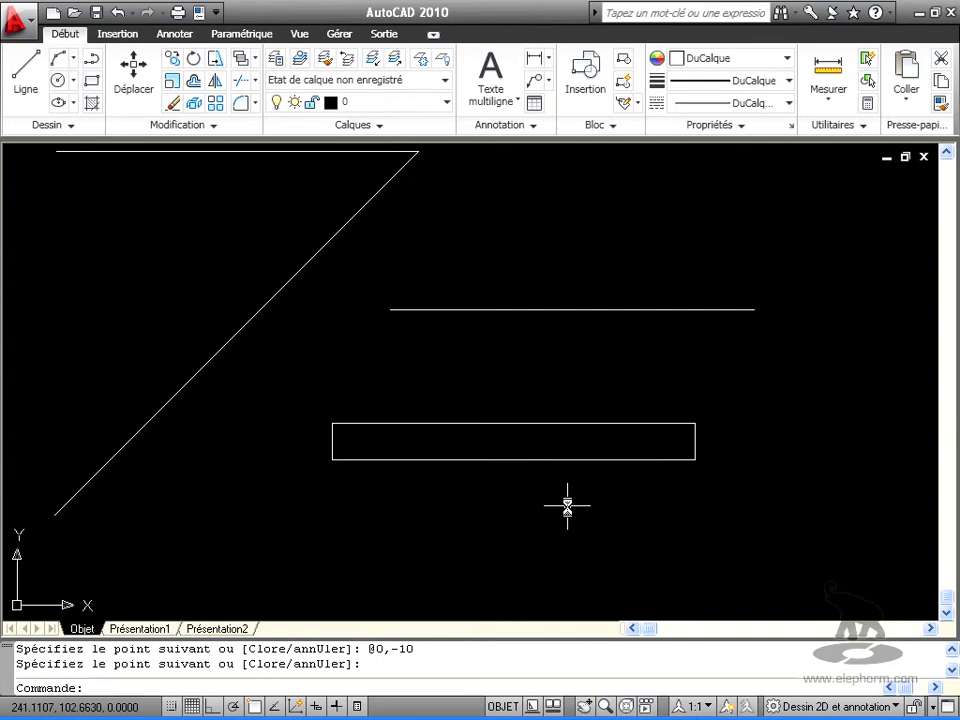
- Delete the diagonal line and the two horizontal lines above the rectangle with a crossing selection, keeping the rectangle
{"action": "scroll", "coordinate": [567, 508], "scroll_direction": "down", "scroll_amount": 2}
{"action": "left_click", "coordinate": [503, 395]}
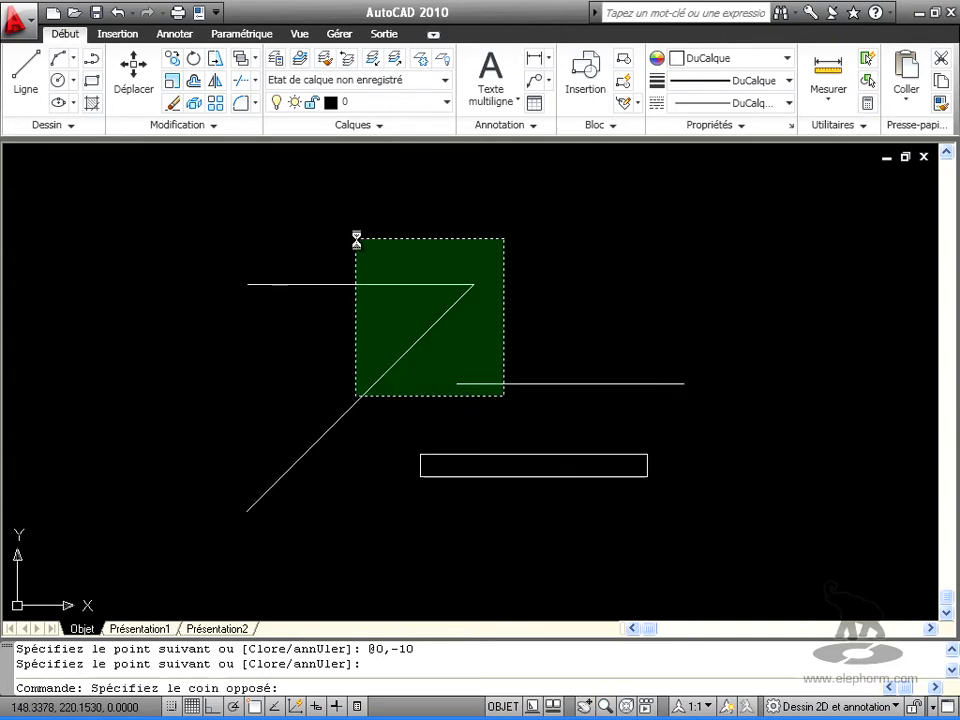
{"action": "left_click", "coordinate": [356, 240]}
{"action": "key", "text": "Delete"}
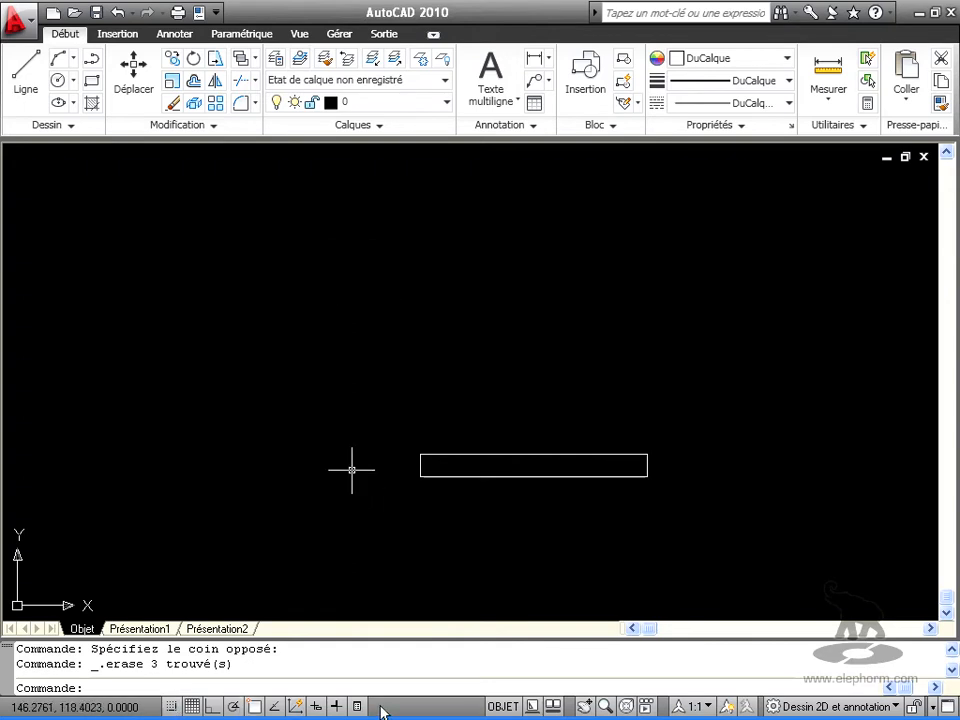
- Turn on ortho mode and draw a 100 by 10 rectangle of lines above the existing one using direct distances 100, 10, 100 and 10
{"action": "left_click", "coordinate": [211, 708]}
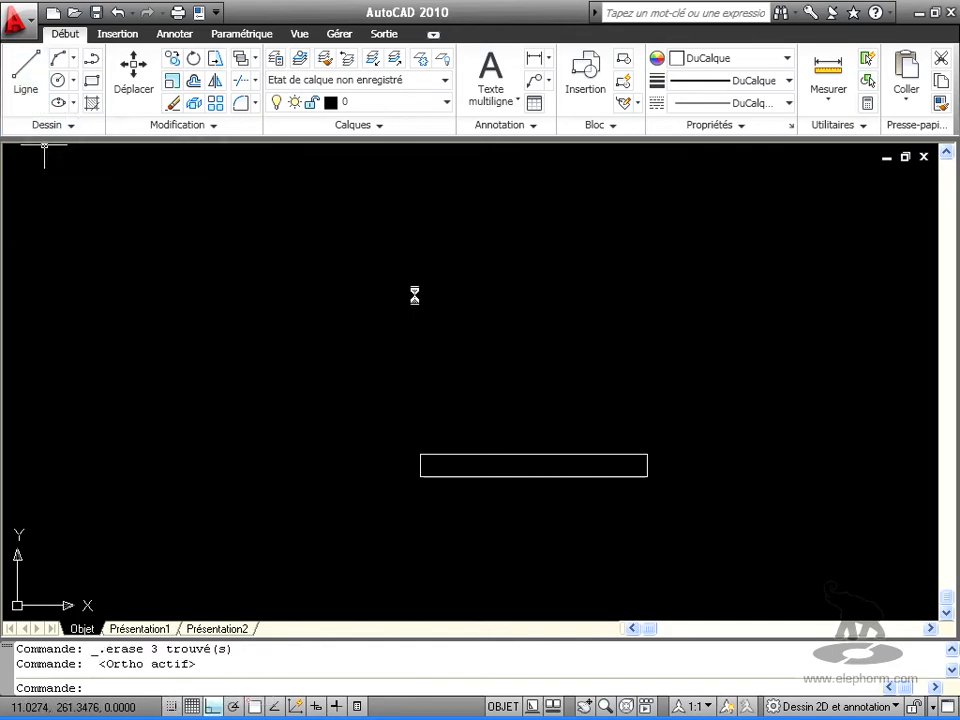
{"action": "left_click", "coordinate": [26, 75]}
{"action": "left_click", "coordinate": [388, 300]}
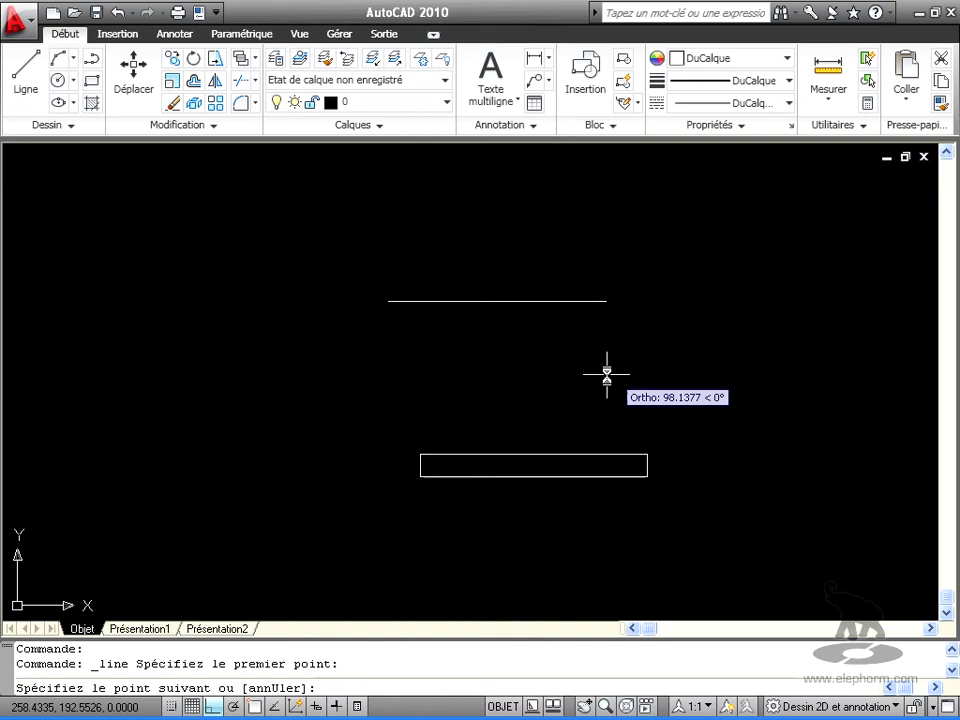
{"action": "type", "text": "100"}
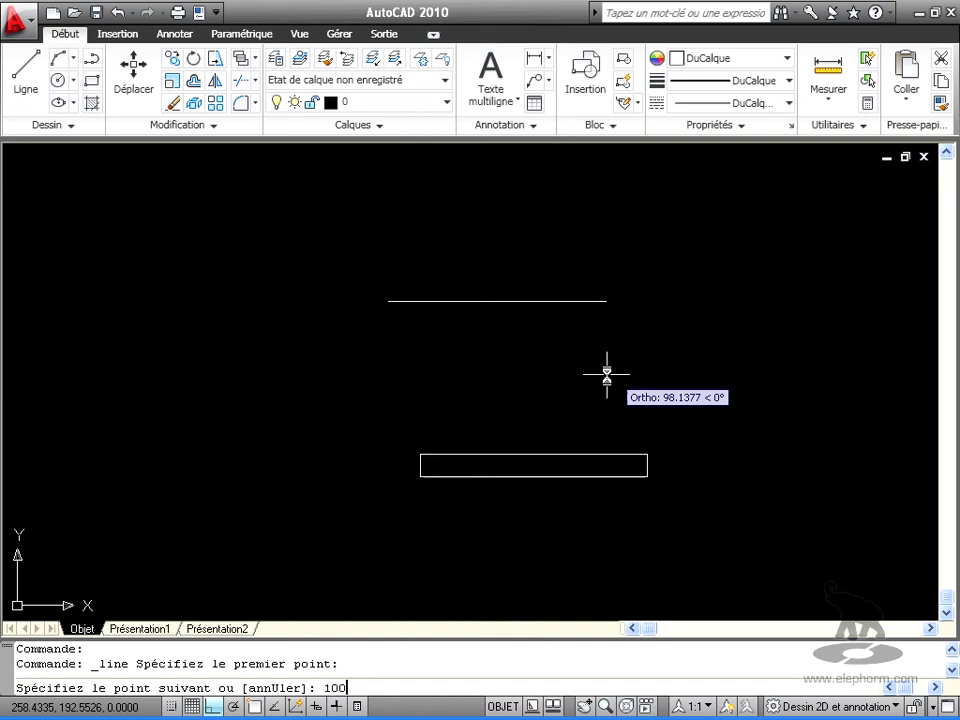
{"action": "key", "text": "Return"}
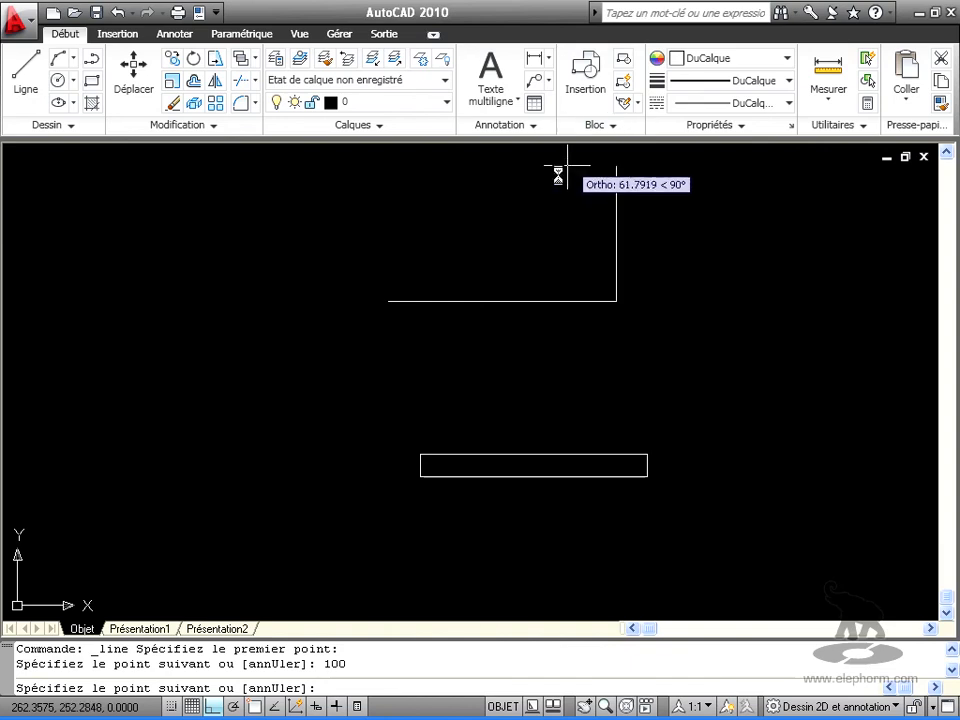
{"action": "type", "text": "10"}
{"action": "key", "text": "Return"}
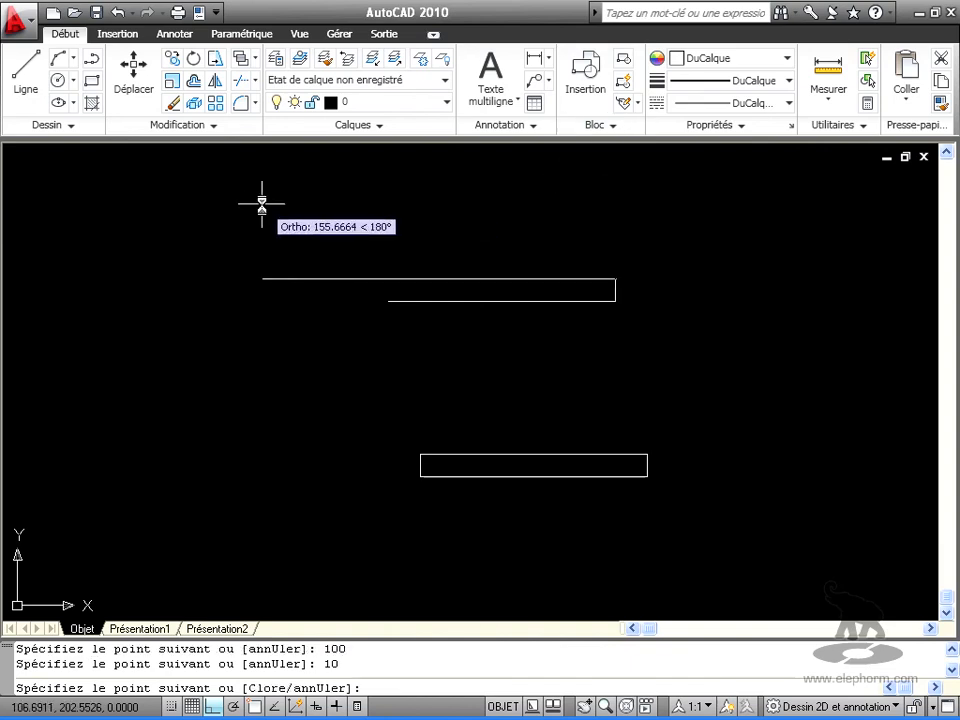
{"action": "type", "text": "100"}
{"action": "key", "text": "Return"}
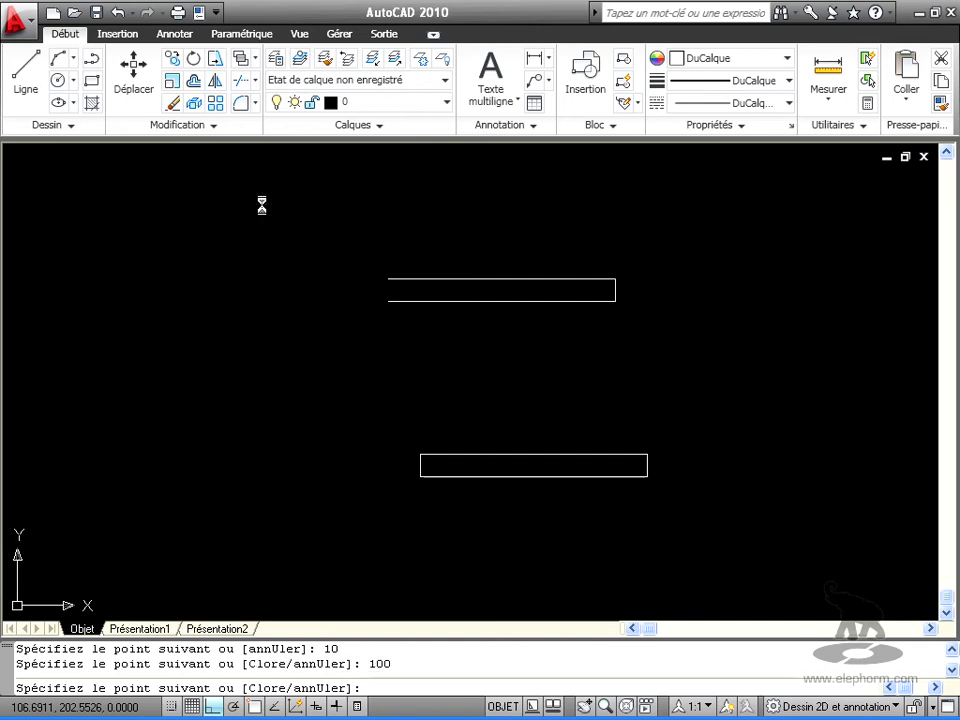
{"action": "type", "text": "10"}
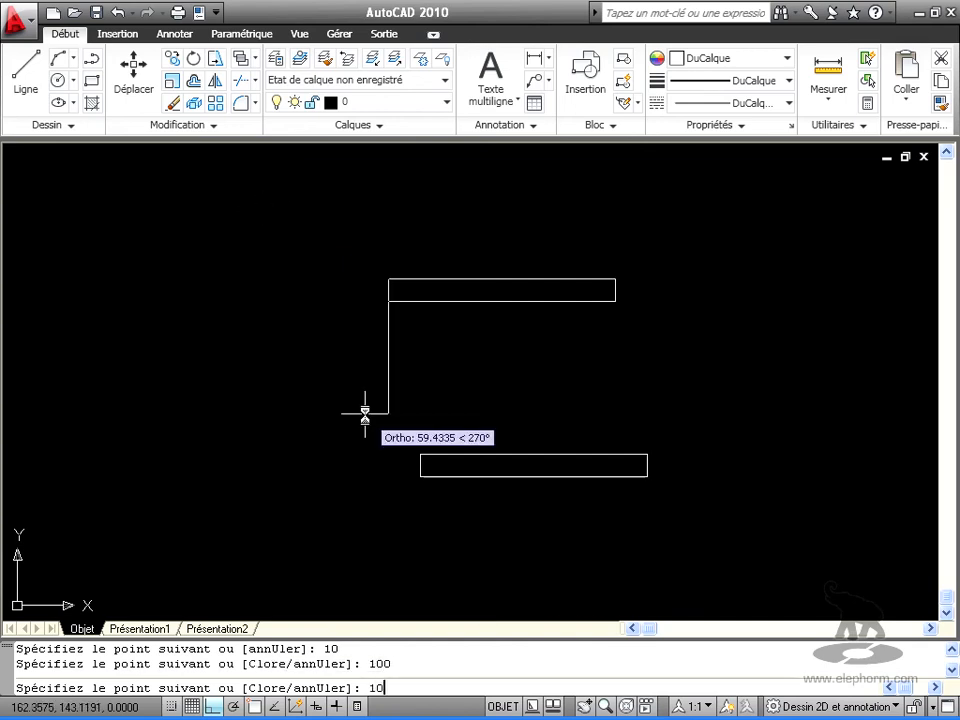
{"action": "key", "text": "Return"}
{"action": "key", "text": "Return"}
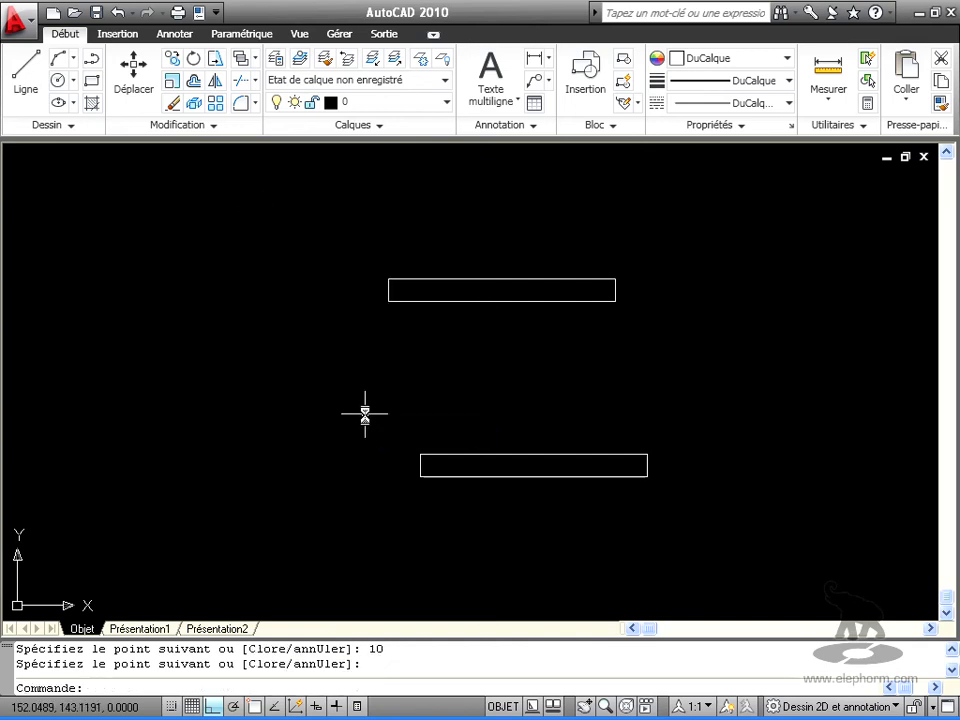